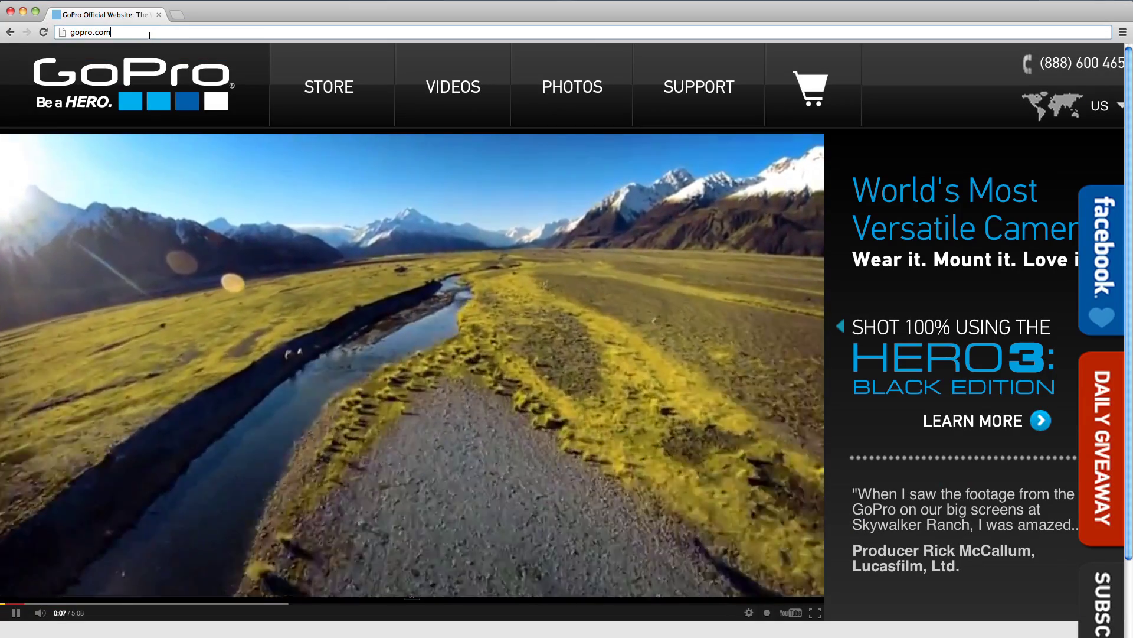
# Load the gopro.com/update address in Chrome
pyautogui.write('/up')
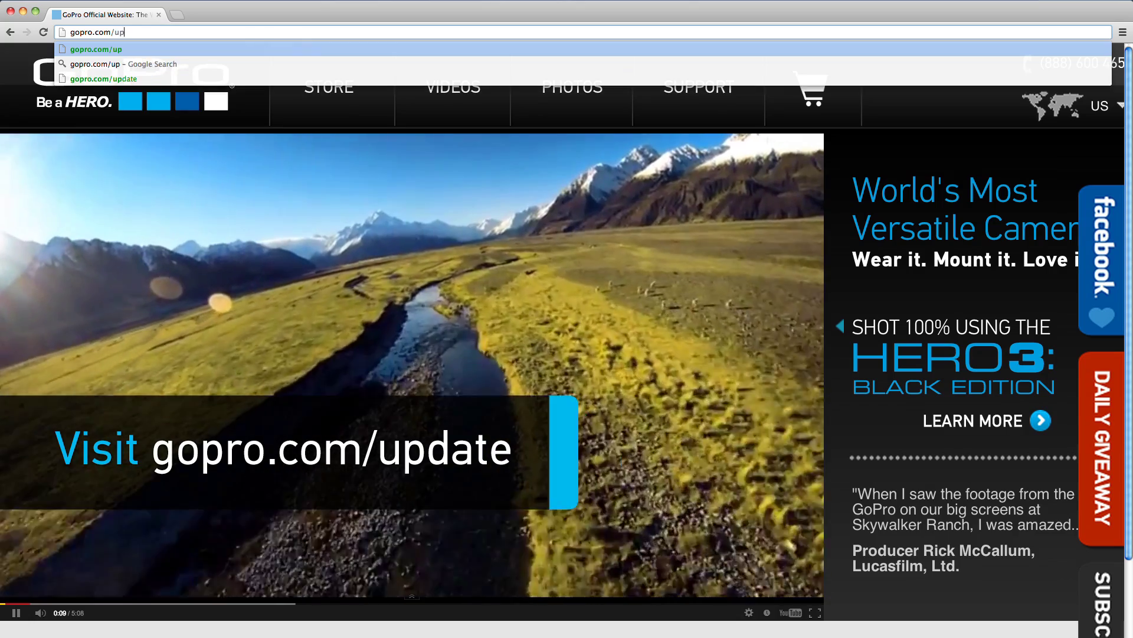
pyautogui.write('date')
pyautogui.press('Return')
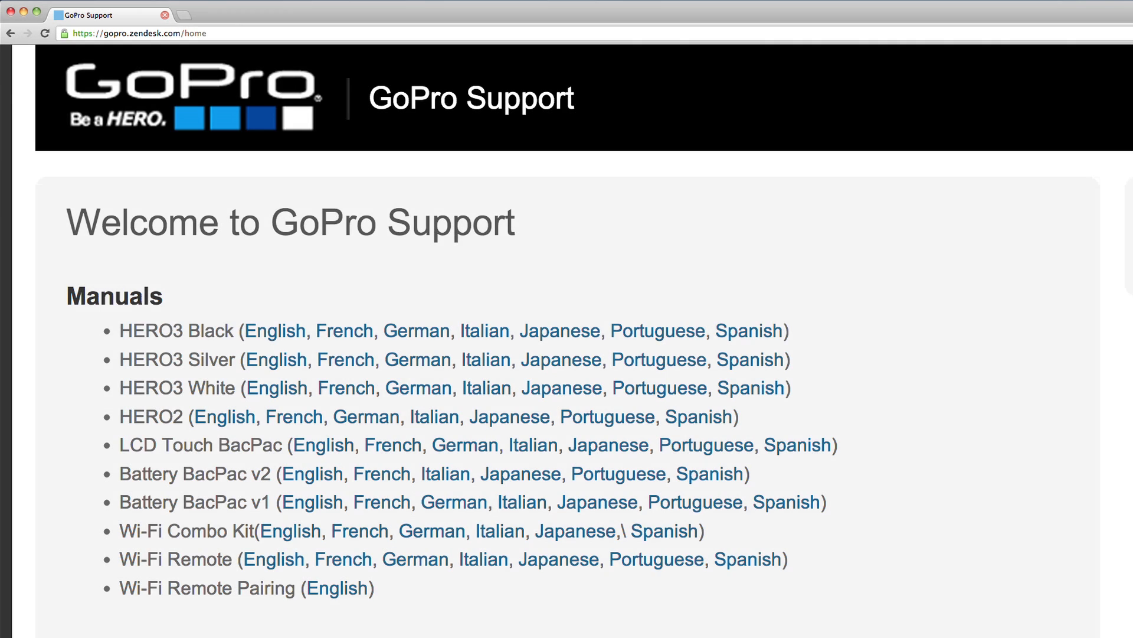
# Scroll the GoPro Support page down to the Product Updates section
pyautogui.scroll(-10, 566, 354)
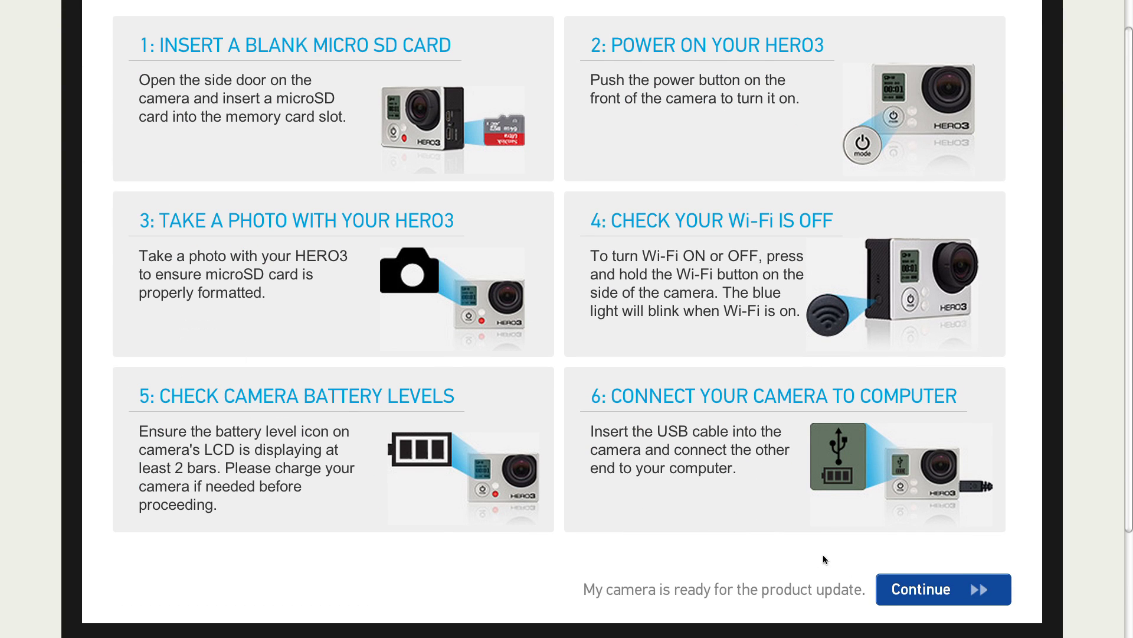
# Choose the manual update route and confirm the HERO3 is prepared
pyautogui.click(882, 587)
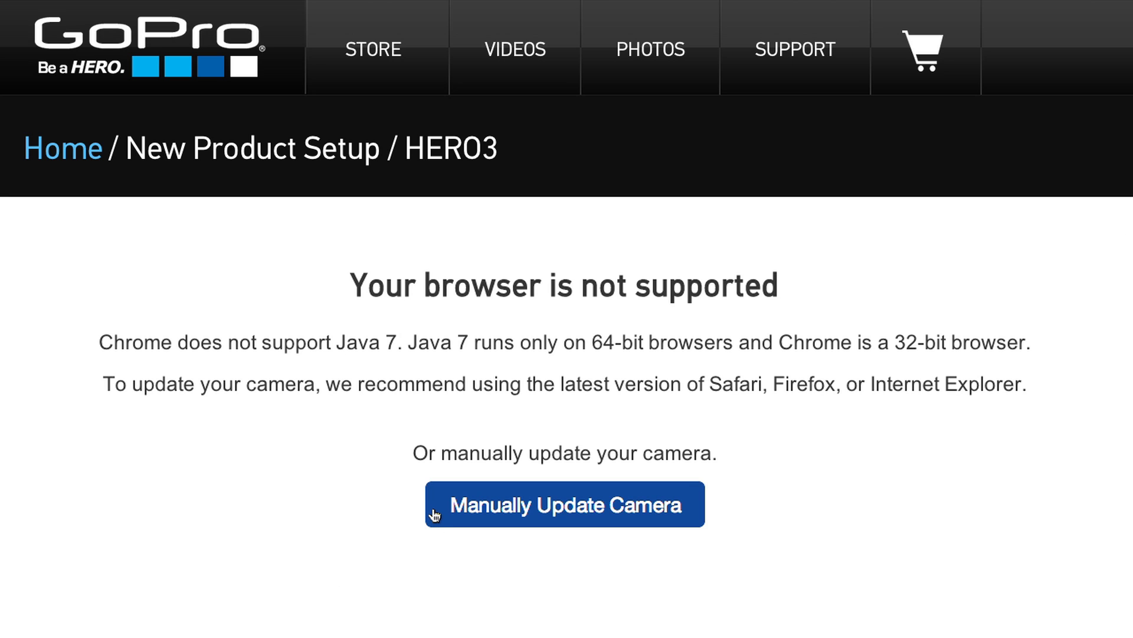
pyautogui.click(435, 515)
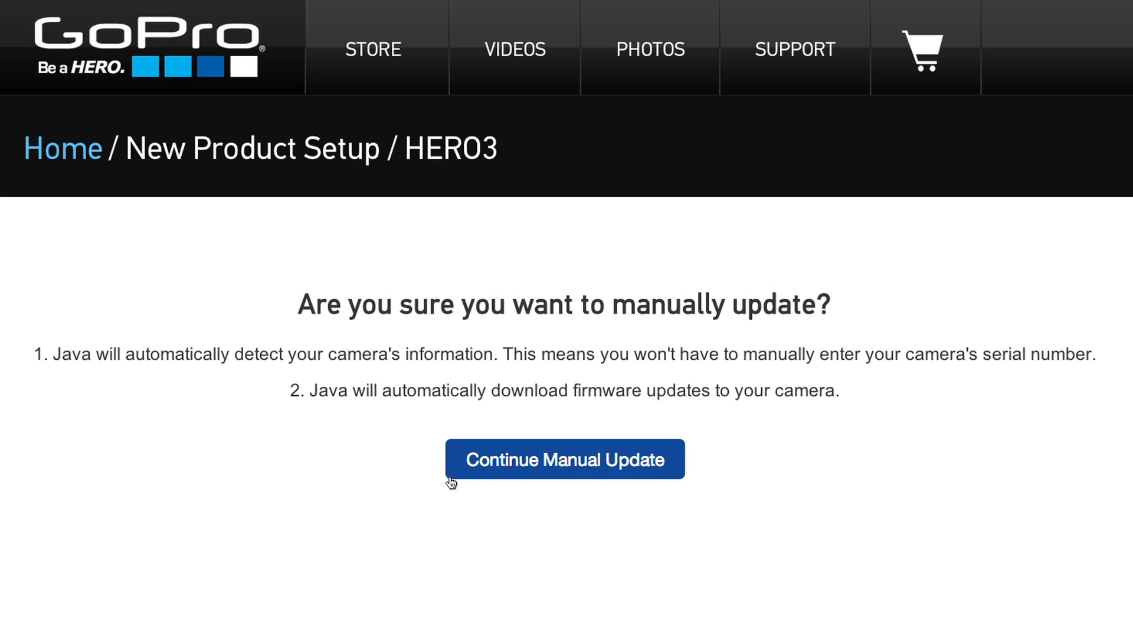
pyautogui.click(452, 470)
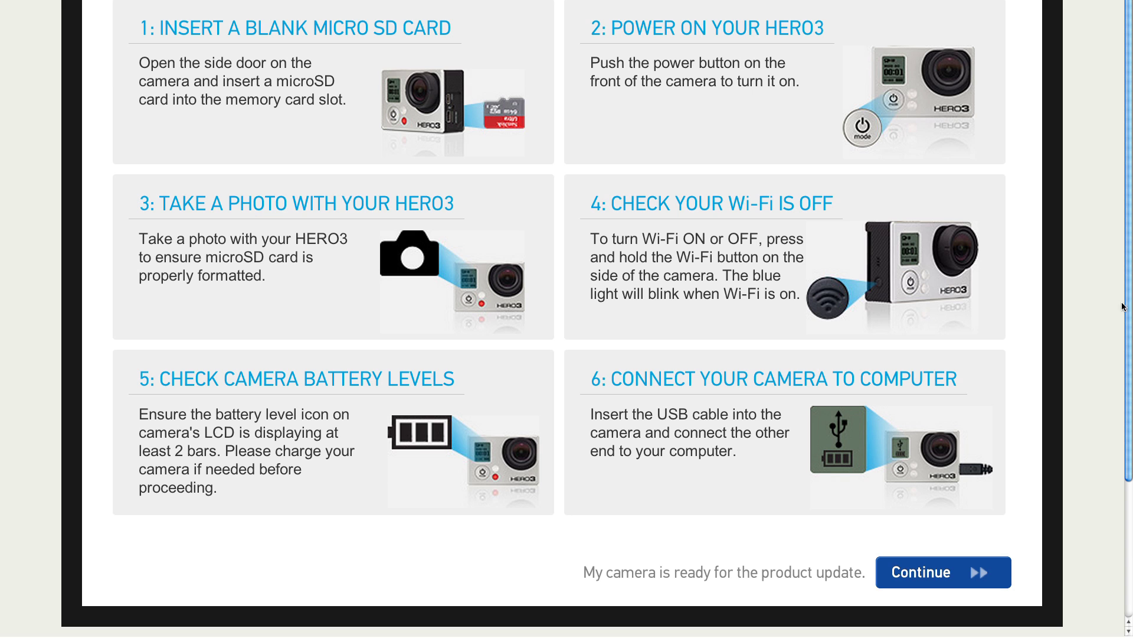
# Fill in the registration first name, last name and e-mail, and submit them
pyautogui.click(998, 582)
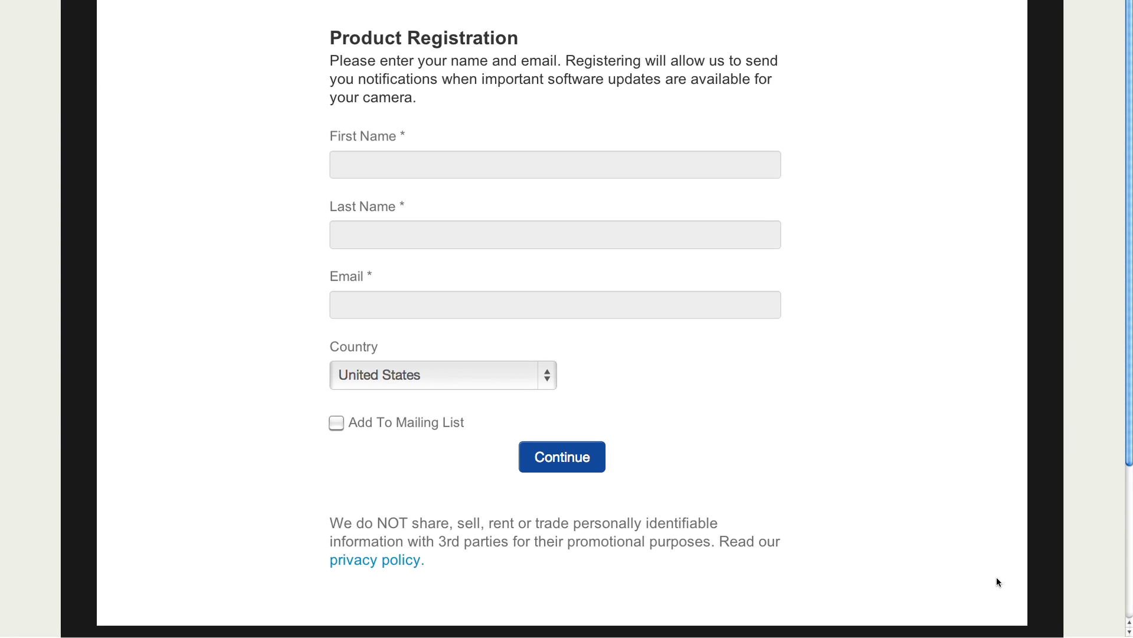
pyautogui.click(446, 171)
pyautogui.write('Shreddy')
pyautogui.press('Tab')
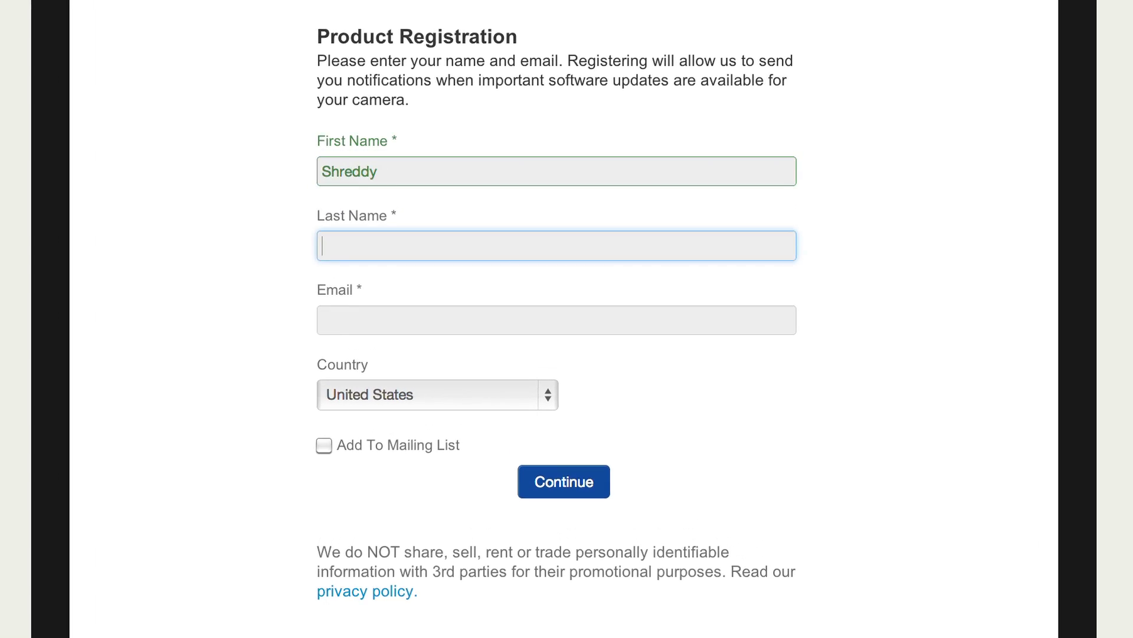
pyautogui.write('Huckalot')
pyautogui.press('Tab')
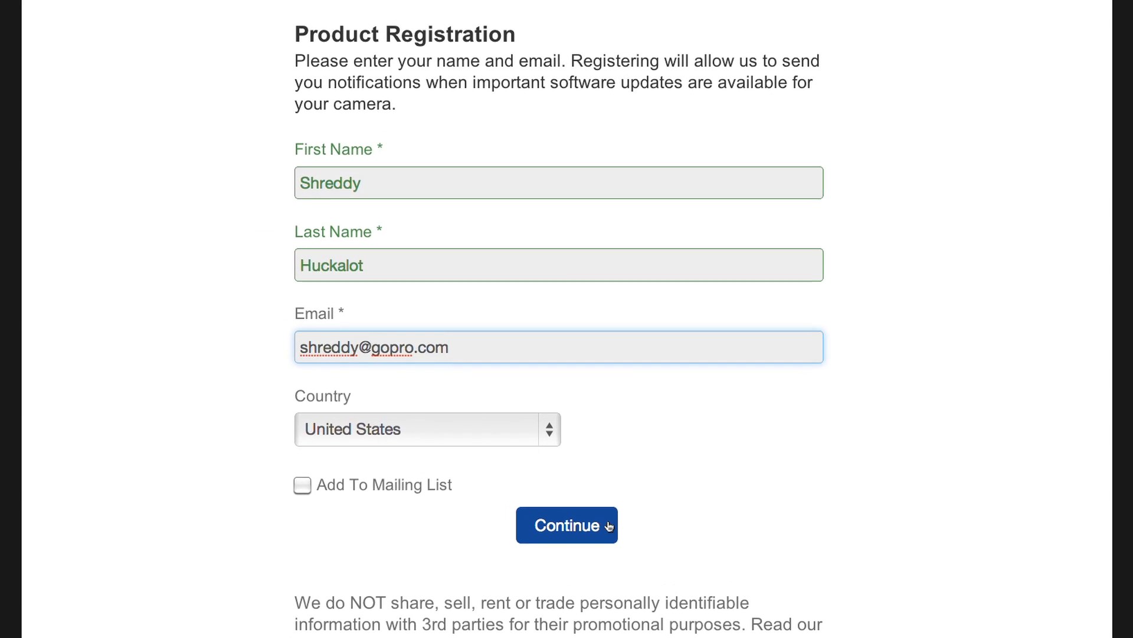
pyautogui.click(609, 526)
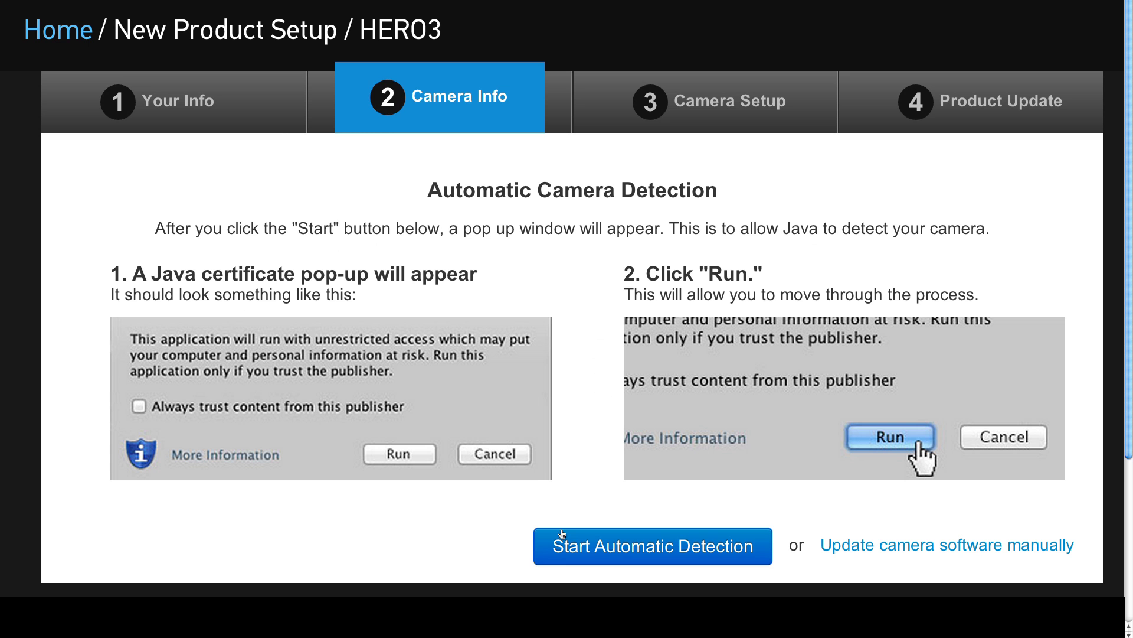
# Run automatic camera detection with the Java applet allowed, then switch to manual camera details
pyautogui.click(548, 560)
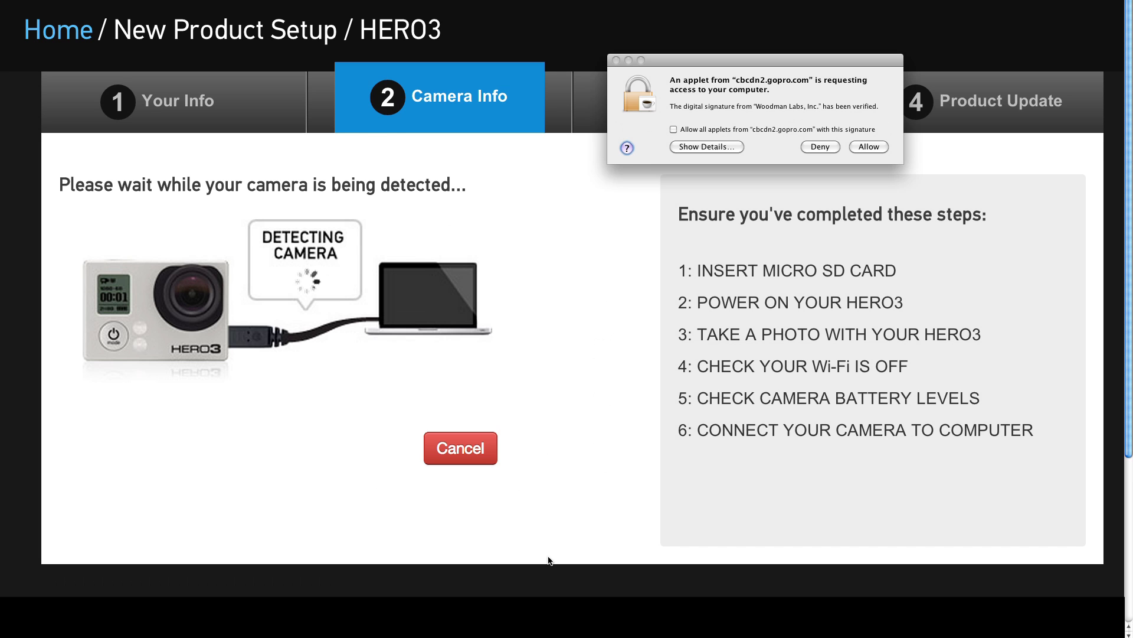
pyautogui.click(869, 147)
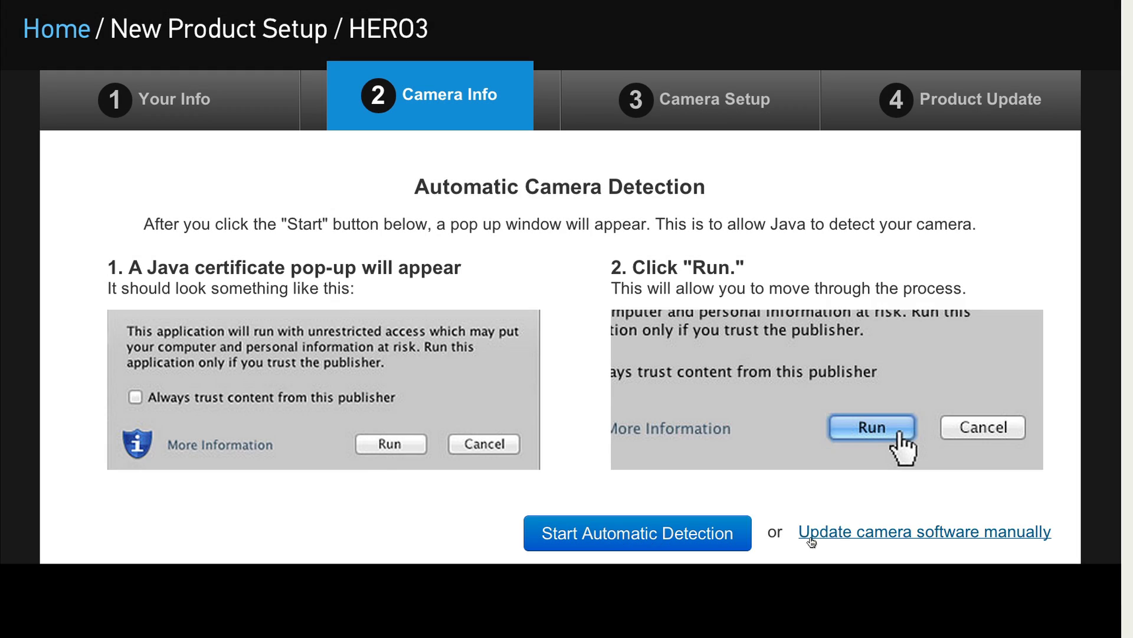
pyautogui.click(808, 541)
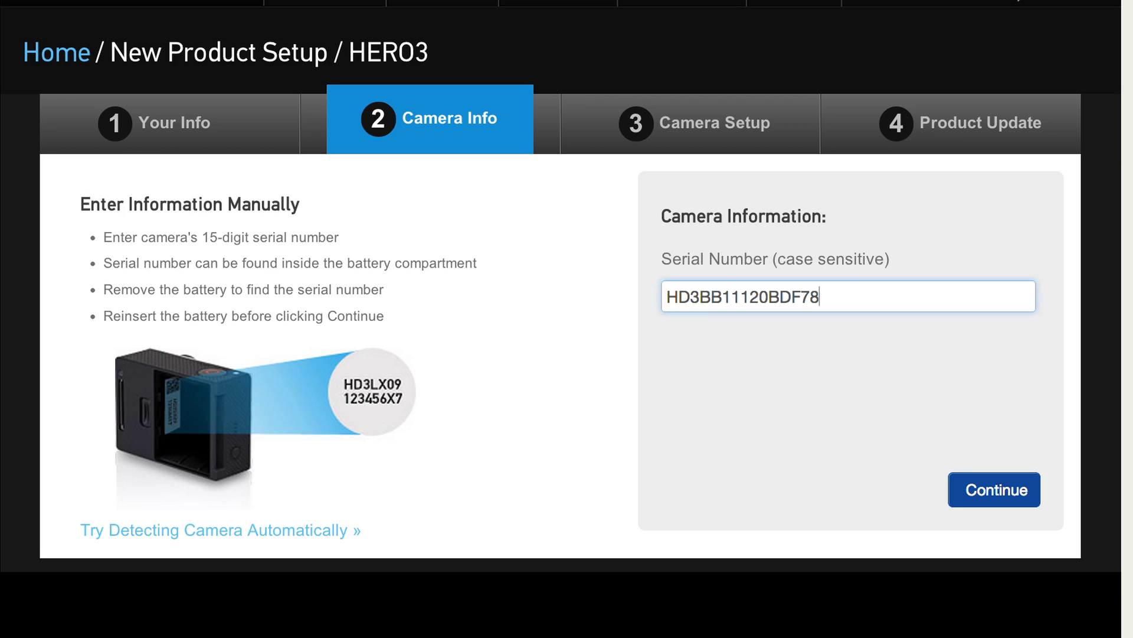
# Submit the camera's 15-digit serial number
pyautogui.click(954, 493)
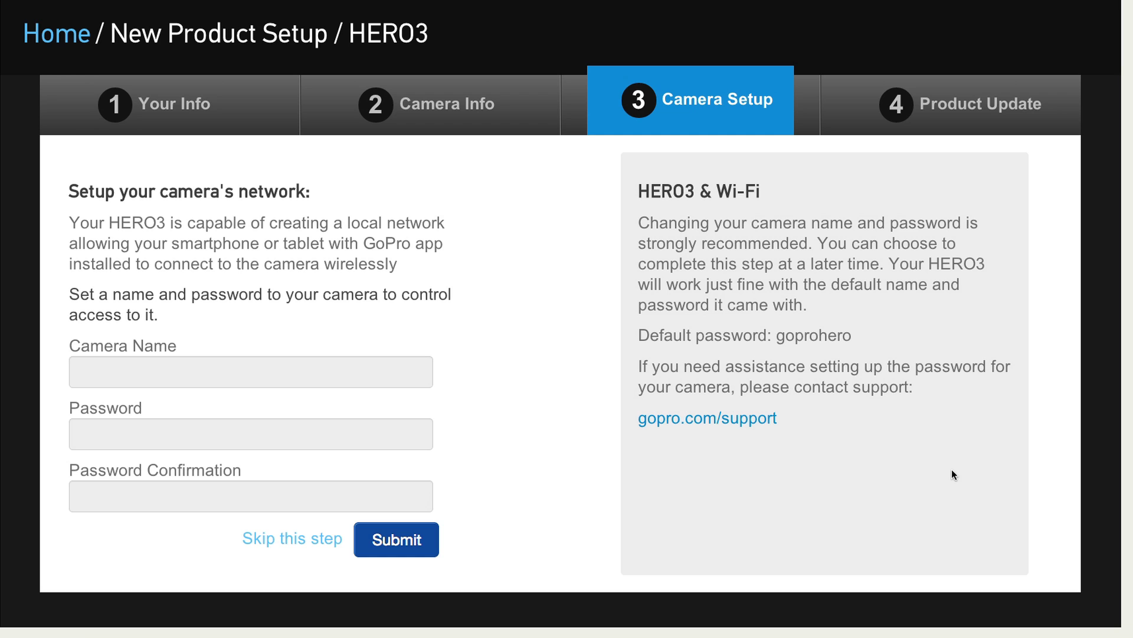
# Name the camera's Wi-Fi network ShredCam, set its password, and submit
pyautogui.click(283, 372)
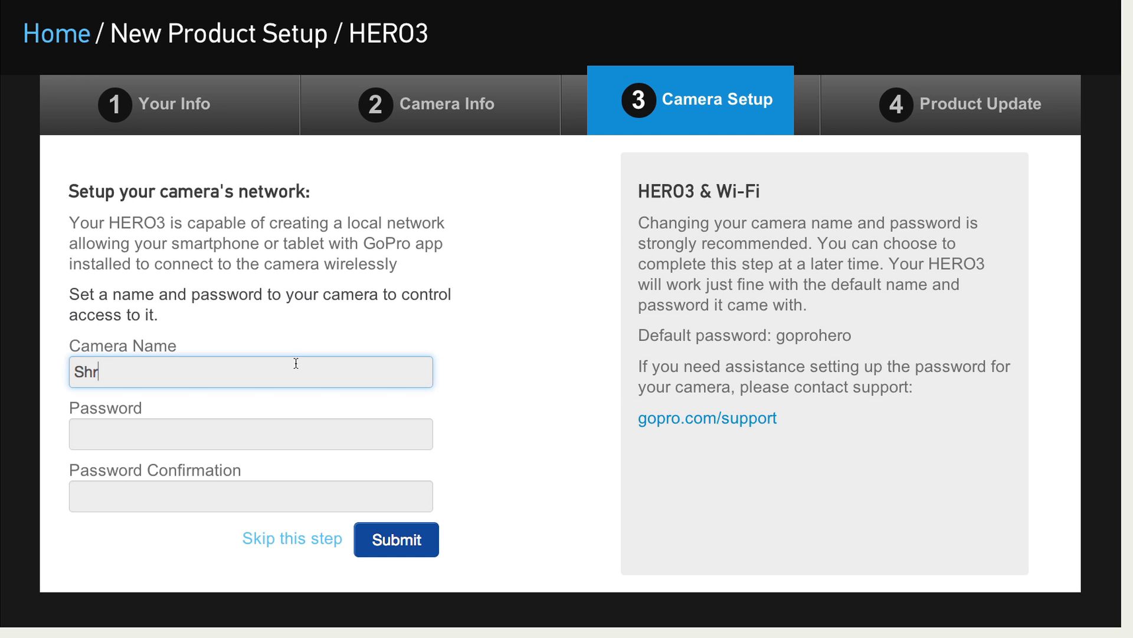
pyautogui.write('ShredCam')
pyautogui.press('Tab')
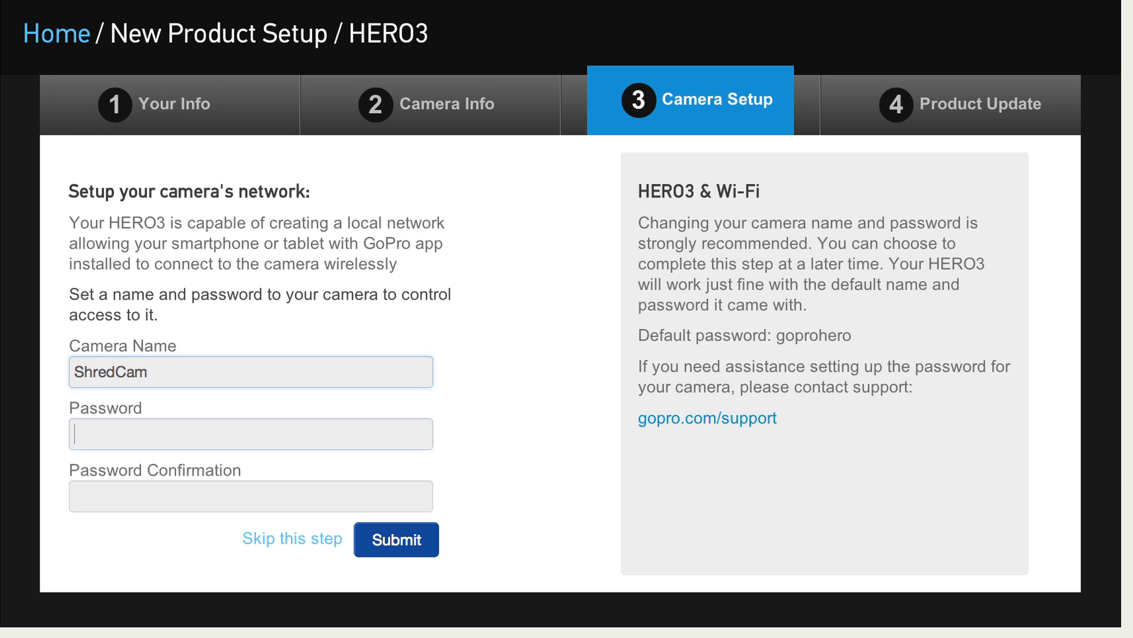
pyautogui.write('•••••••')
pyautogui.write('••••')
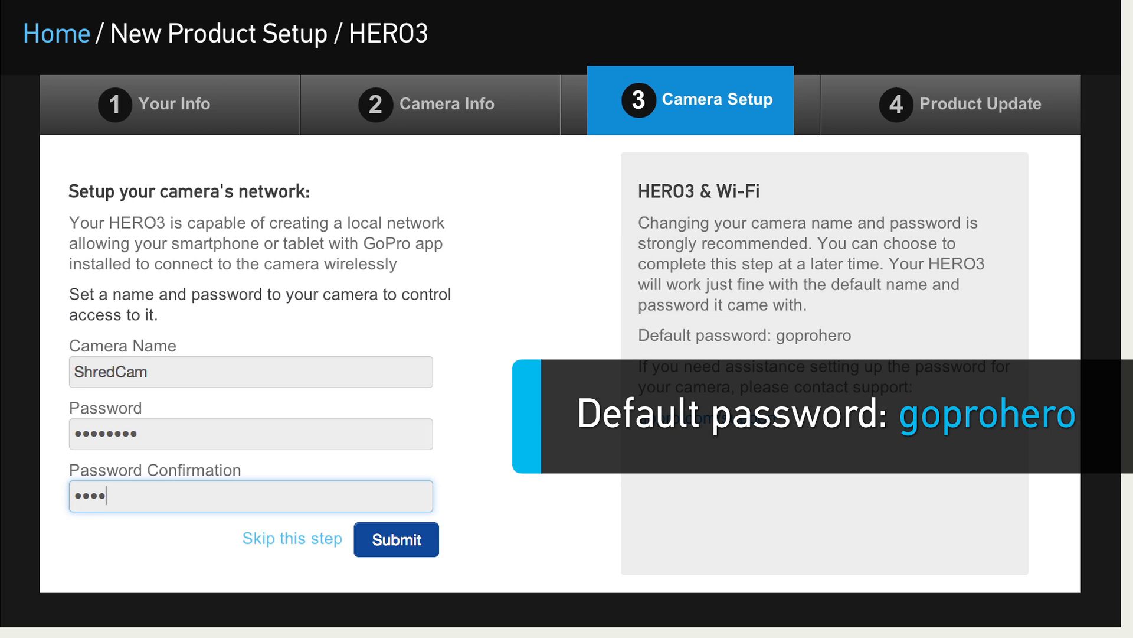
pyautogui.write('•')
pyautogui.click(363, 540)
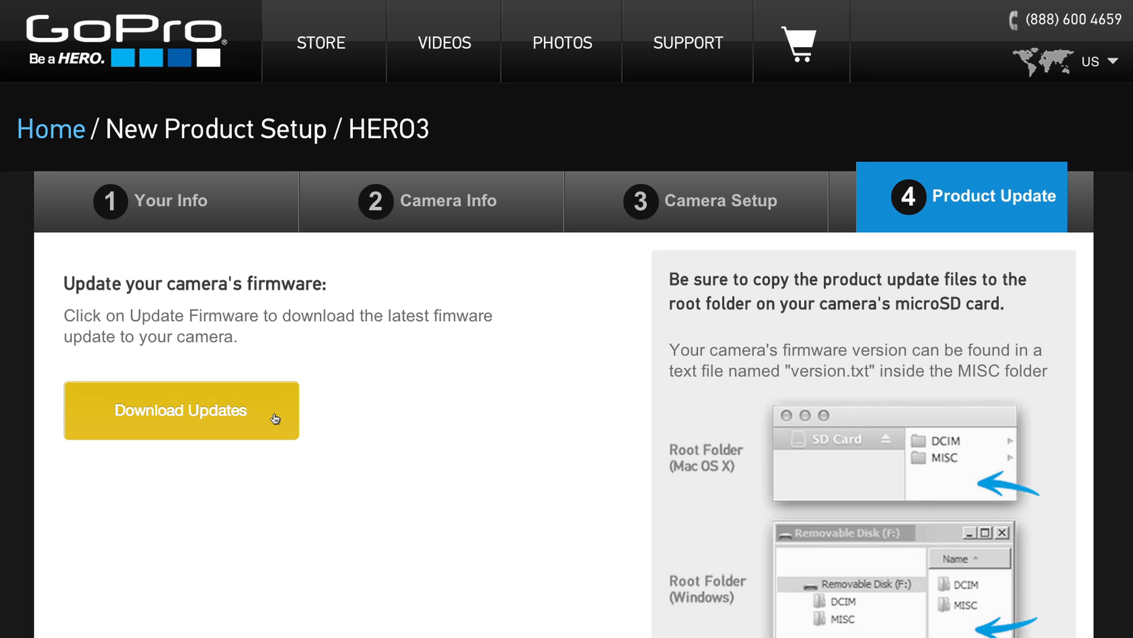
# Download the HERO3 firmware update and open the Mac's Downloads folder
pyautogui.click(275, 419)
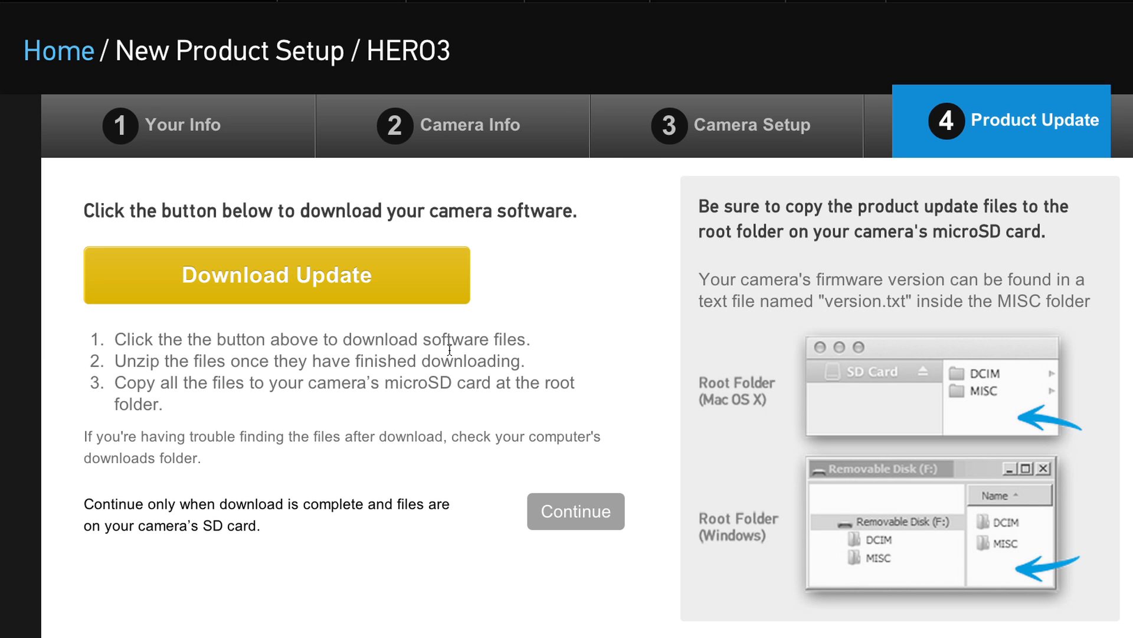
pyautogui.click(444, 281)
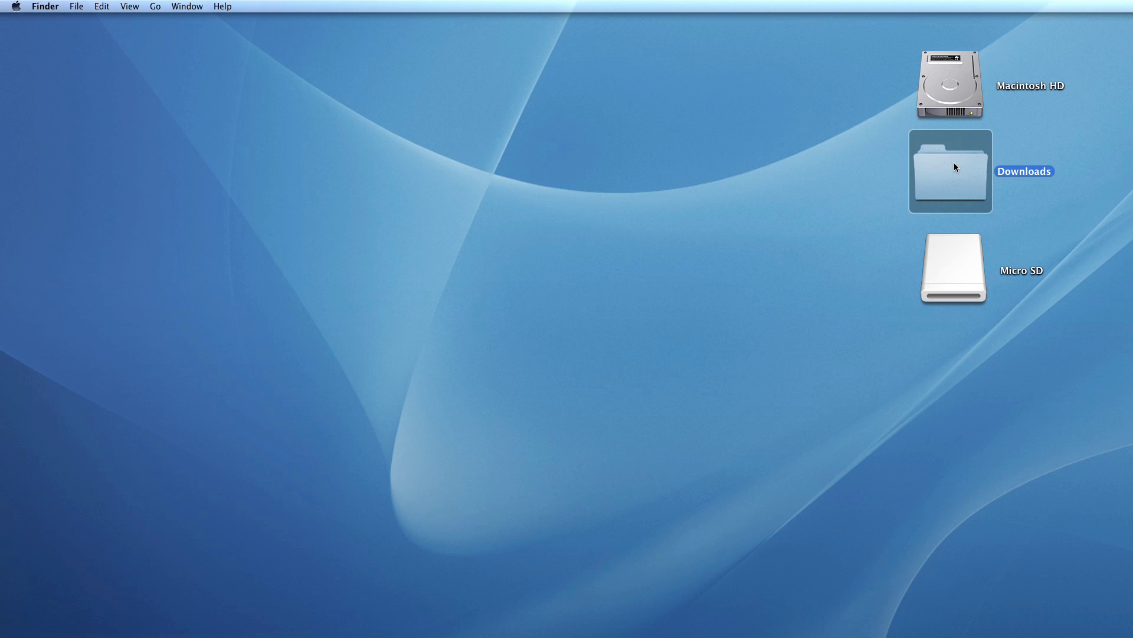
pyautogui.doubleClick(954, 167)
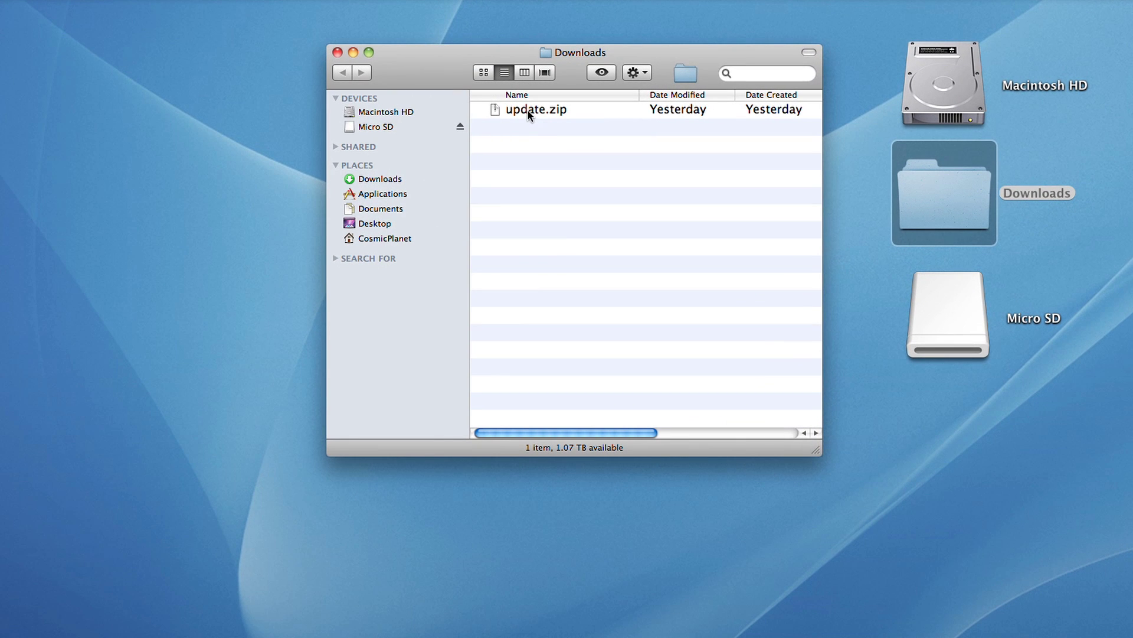
# Unzip update.zip, copy its four files to the Micro SD root, and eject the card
pyautogui.doubleClick(526, 109)
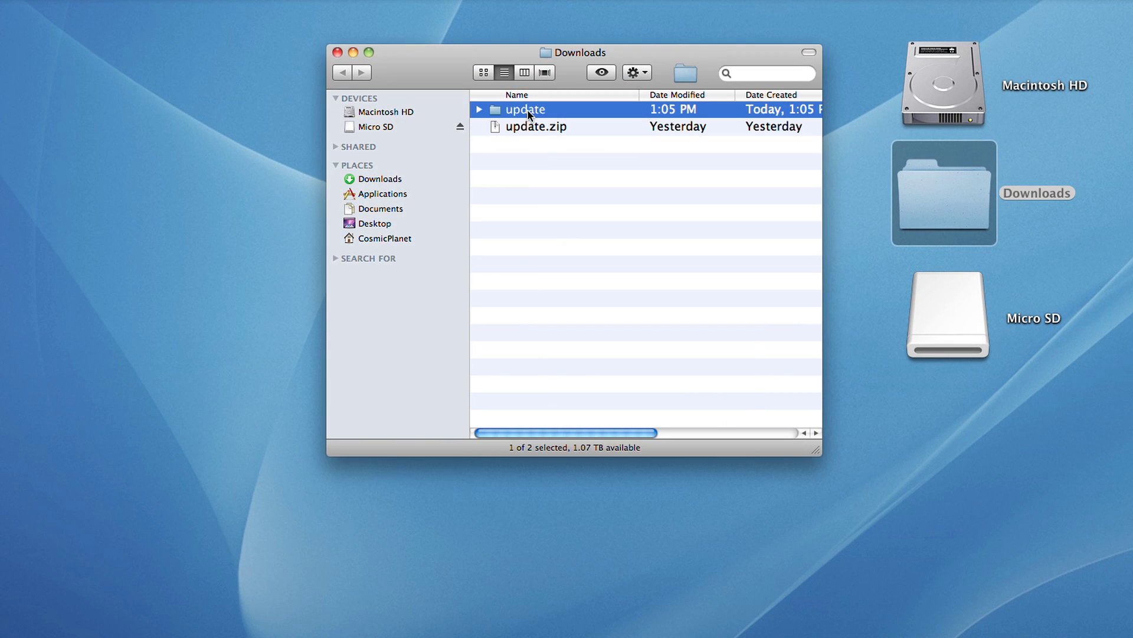
pyautogui.doubleClick(939, 309)
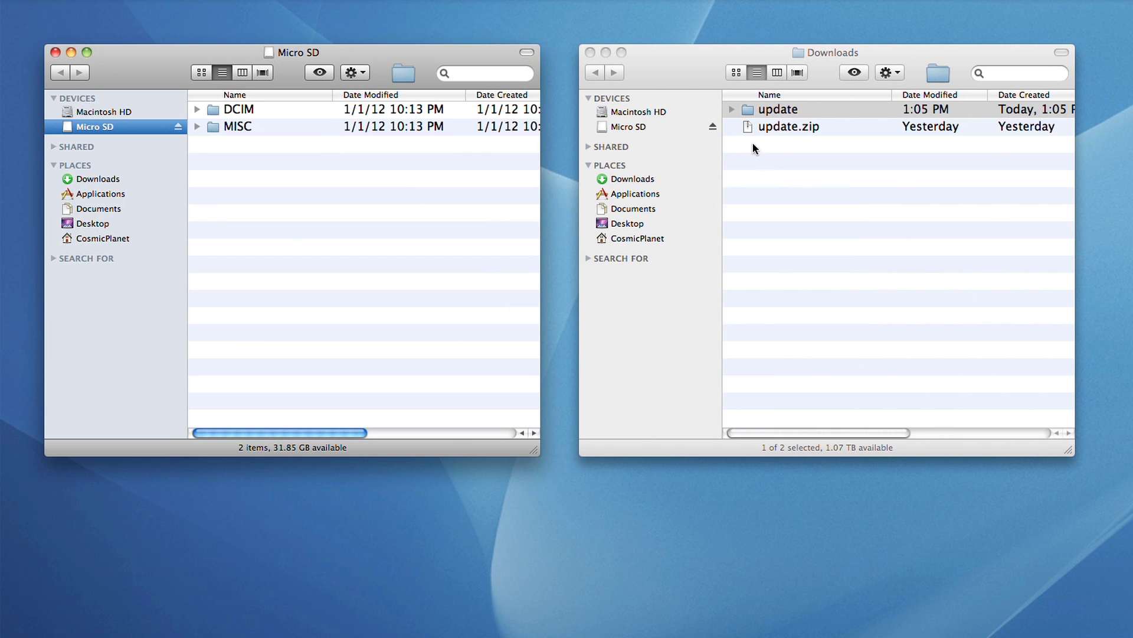
pyautogui.click(732, 112)
pyautogui.click(733, 114)
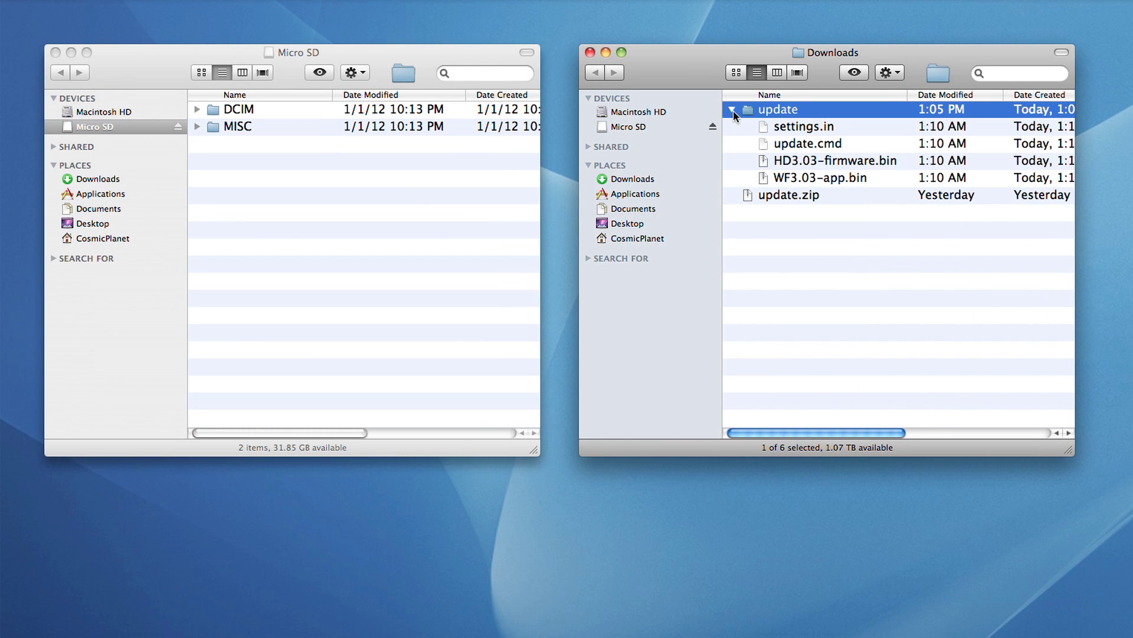
pyautogui.click(785, 129)
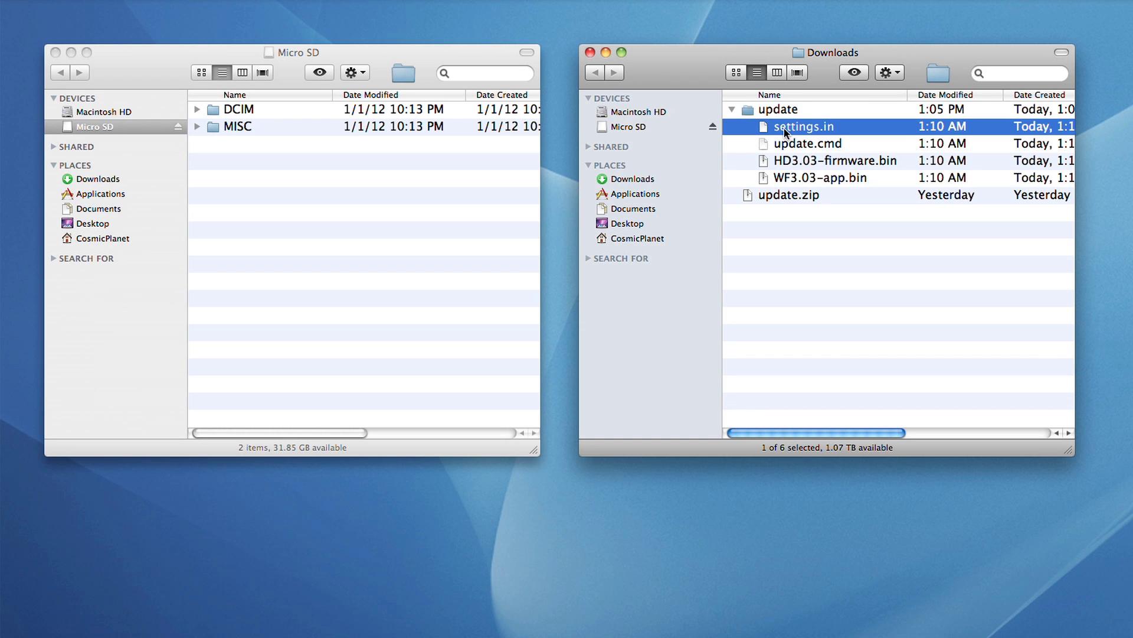
pyautogui.keyDown('shift'); pyautogui.click(793, 179); pyautogui.keyUp('shift')
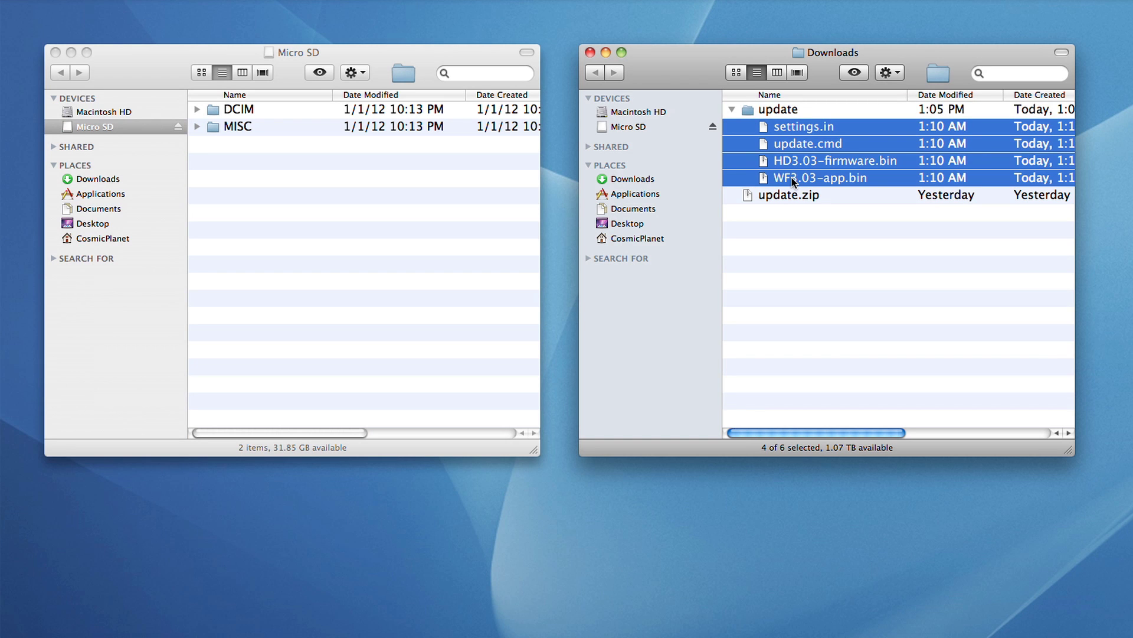
pyautogui.moveTo(794, 180); pyautogui.dragTo(363, 285)
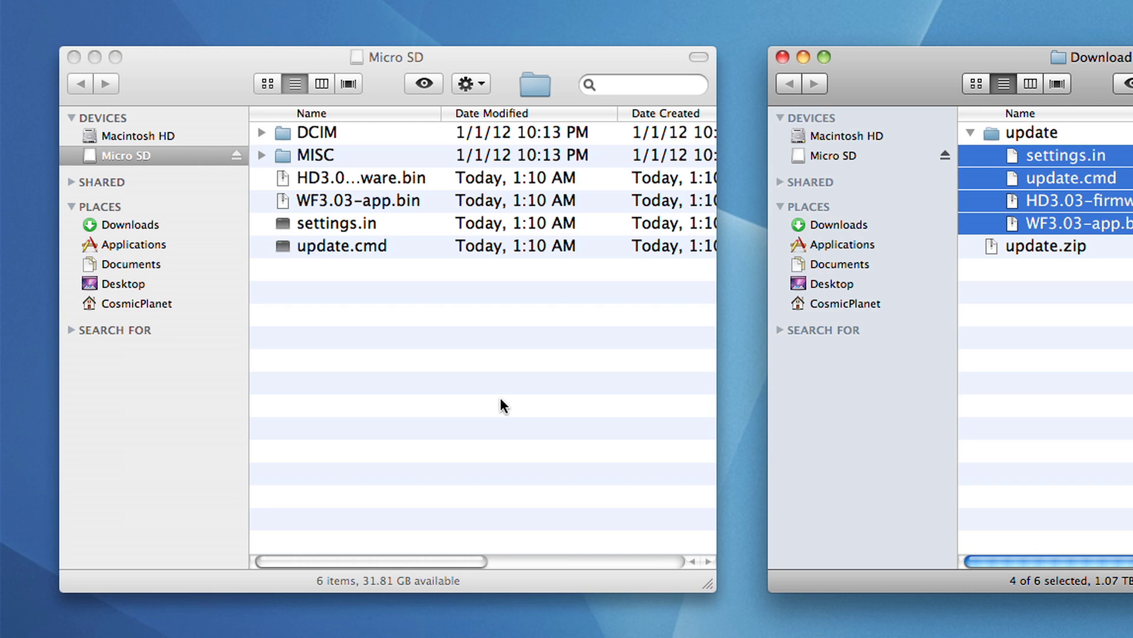
pyautogui.click(784, 57)
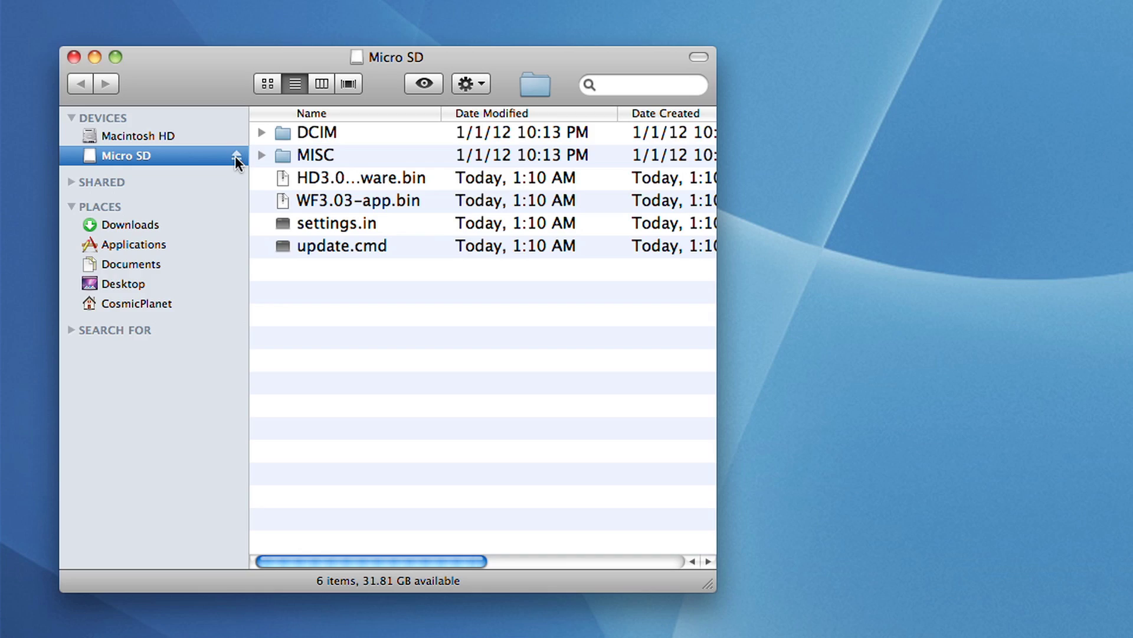
pyautogui.click(237, 155)
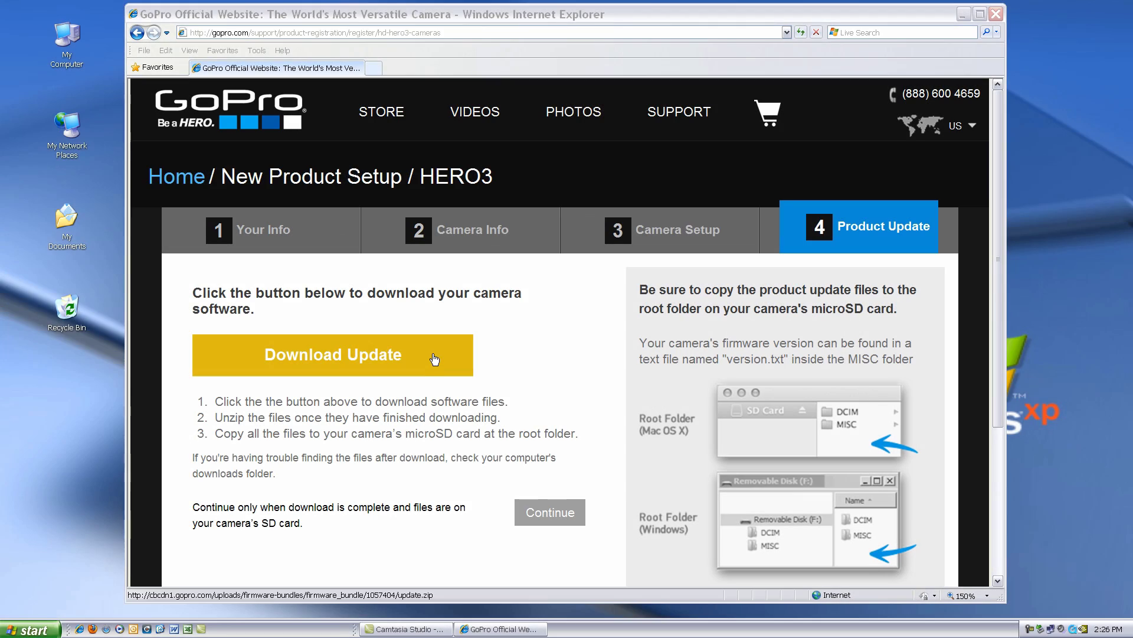
# Save the 14.6 MB update.zip from Download Update onto the Windows XP desktop
pyautogui.click(435, 359)
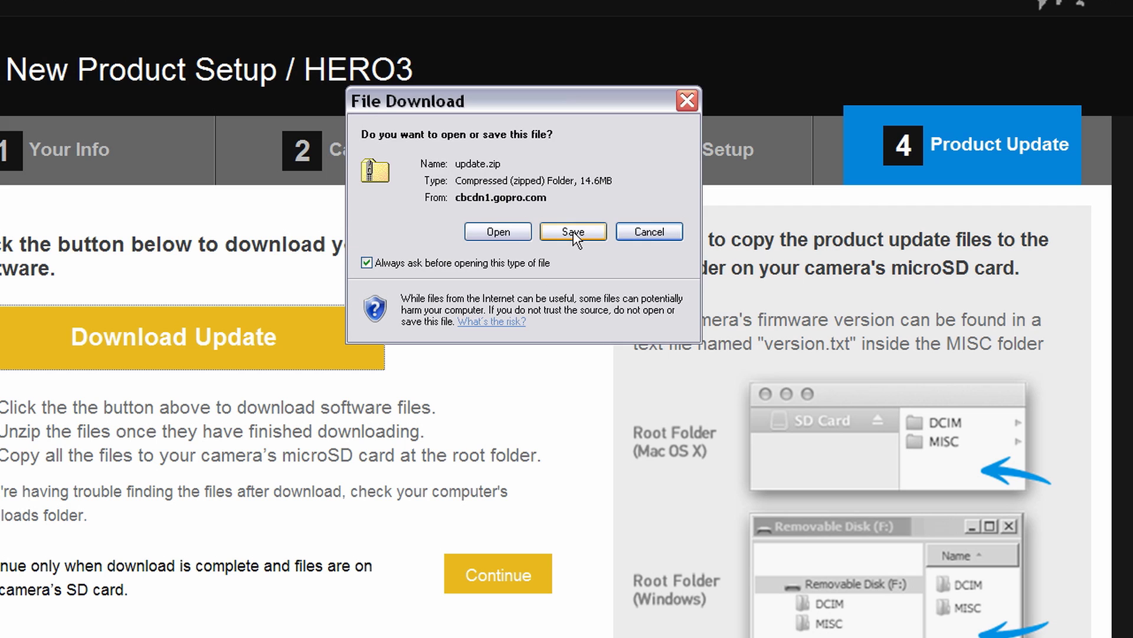
pyautogui.click(573, 232)
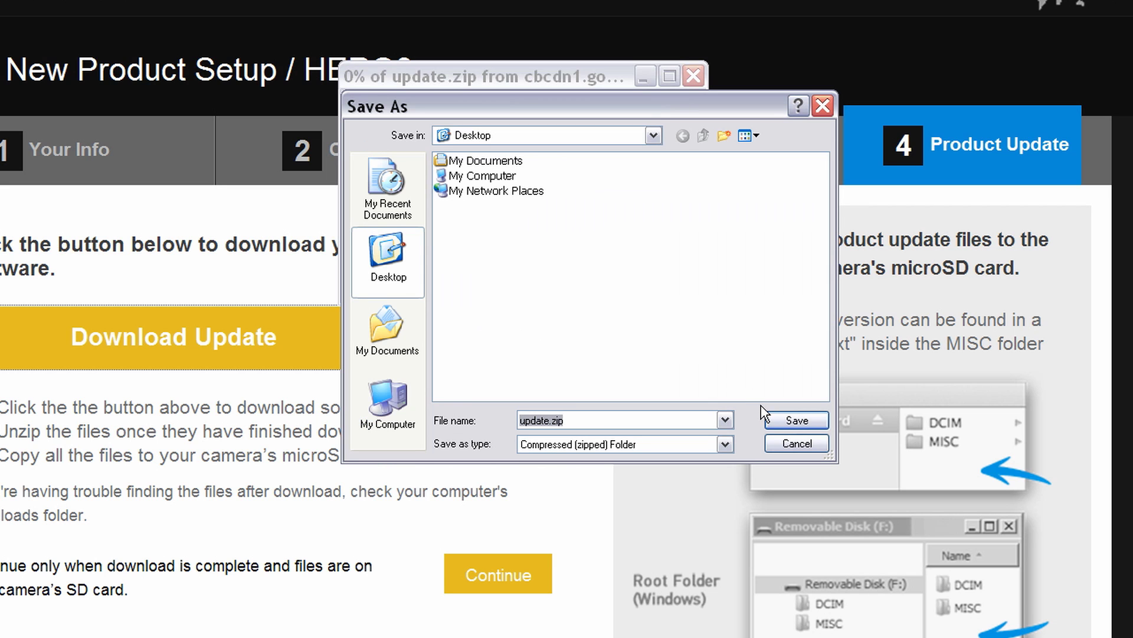
pyautogui.click(775, 421)
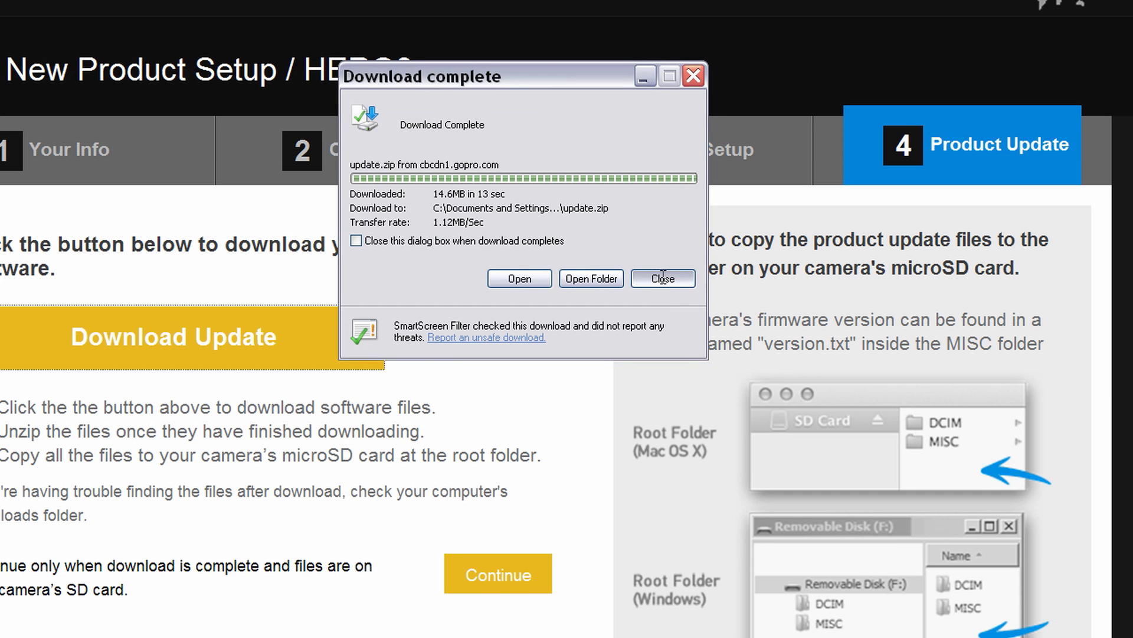
pyautogui.click(663, 278)
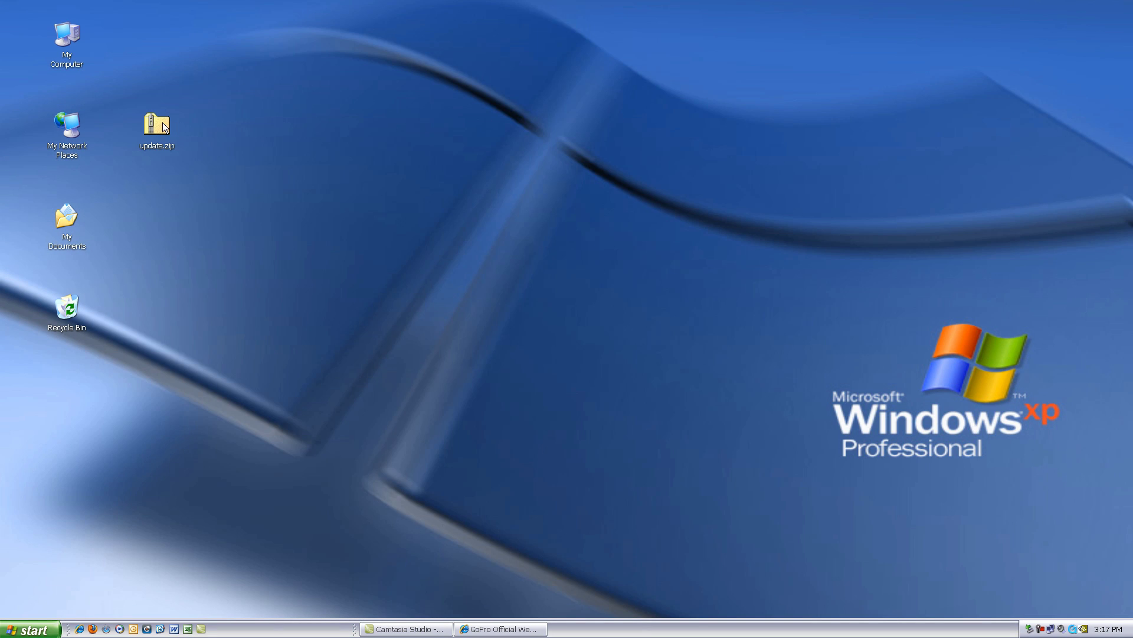
# Copy HD3.01-firmware.bin, update.cmd and WF3.01-app.bin from update.zip into E:\, approving the warning
pyautogui.doubleClick(161, 122)
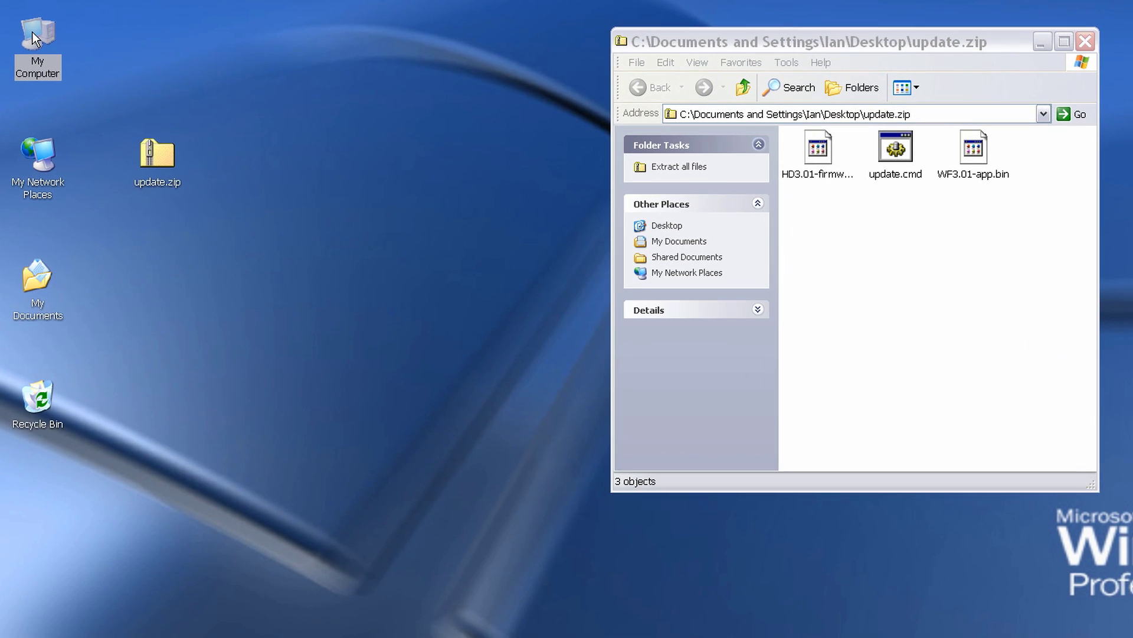
pyautogui.doubleClick(63, 38)
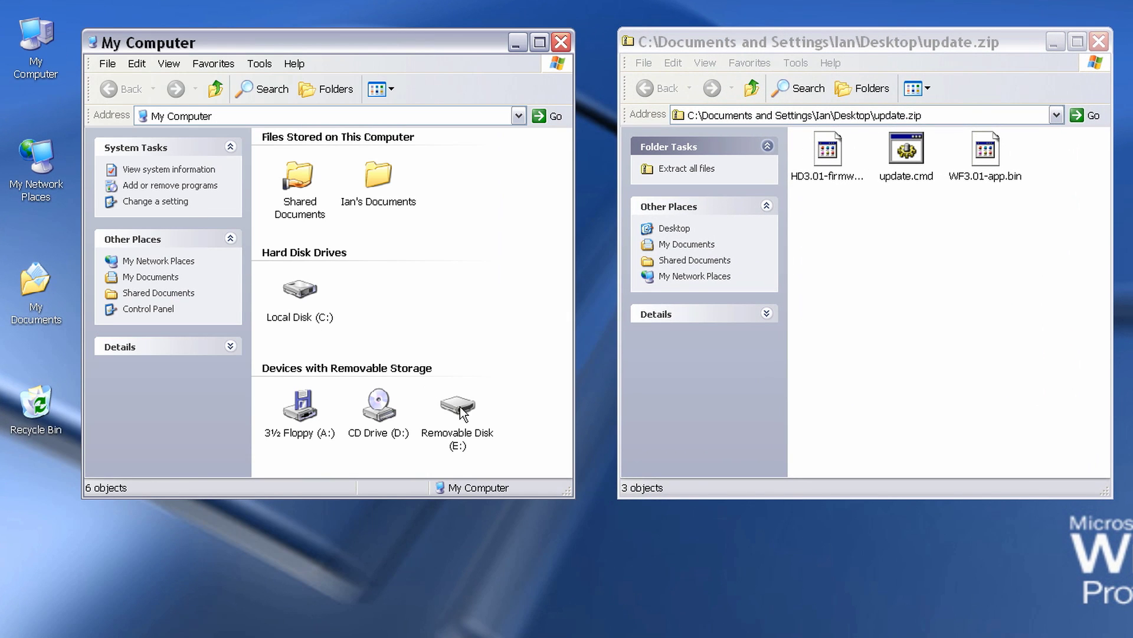
pyautogui.doubleClick(459, 407)
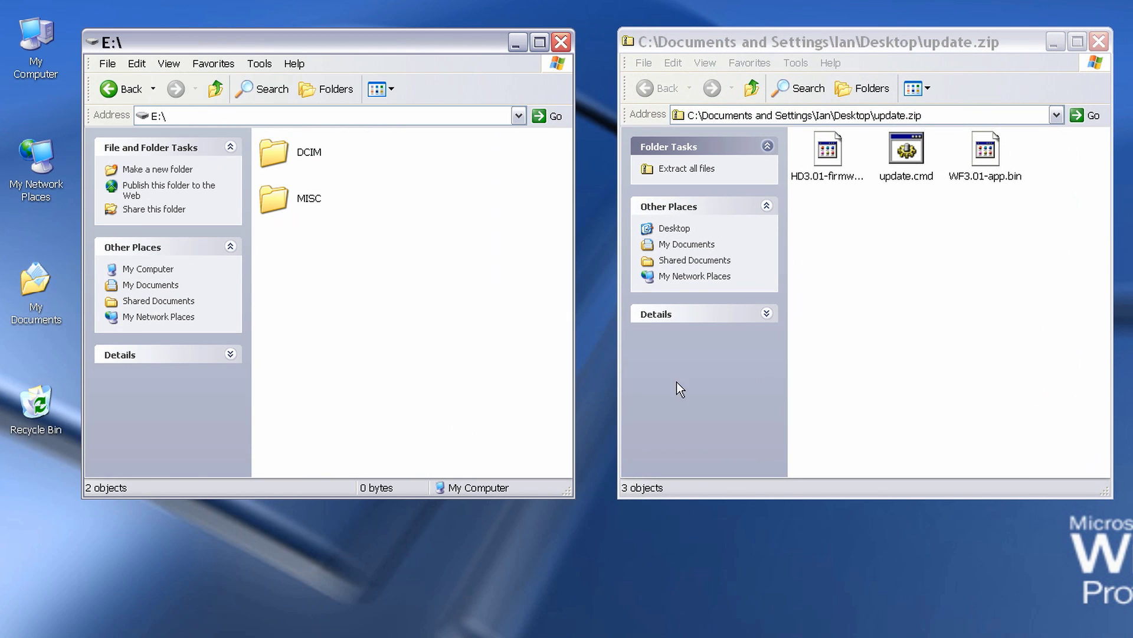
pyautogui.moveTo(1002, 256); pyautogui.dragTo(830, 152)
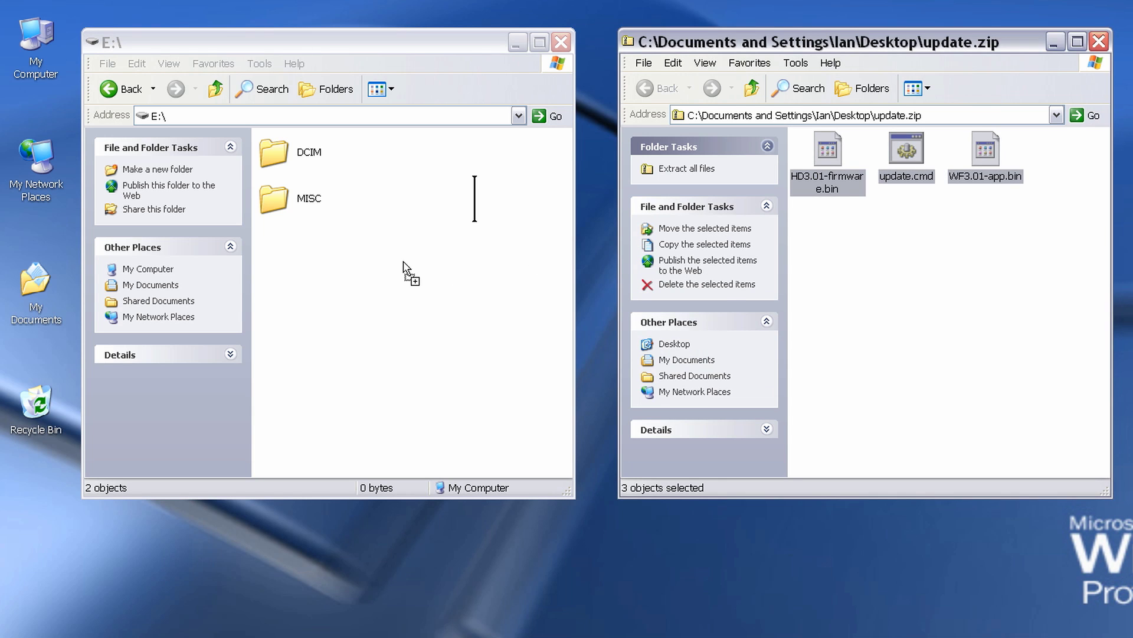
pyautogui.moveTo(403, 261); pyautogui.dragTo(403, 261)
pyautogui.press('Return')
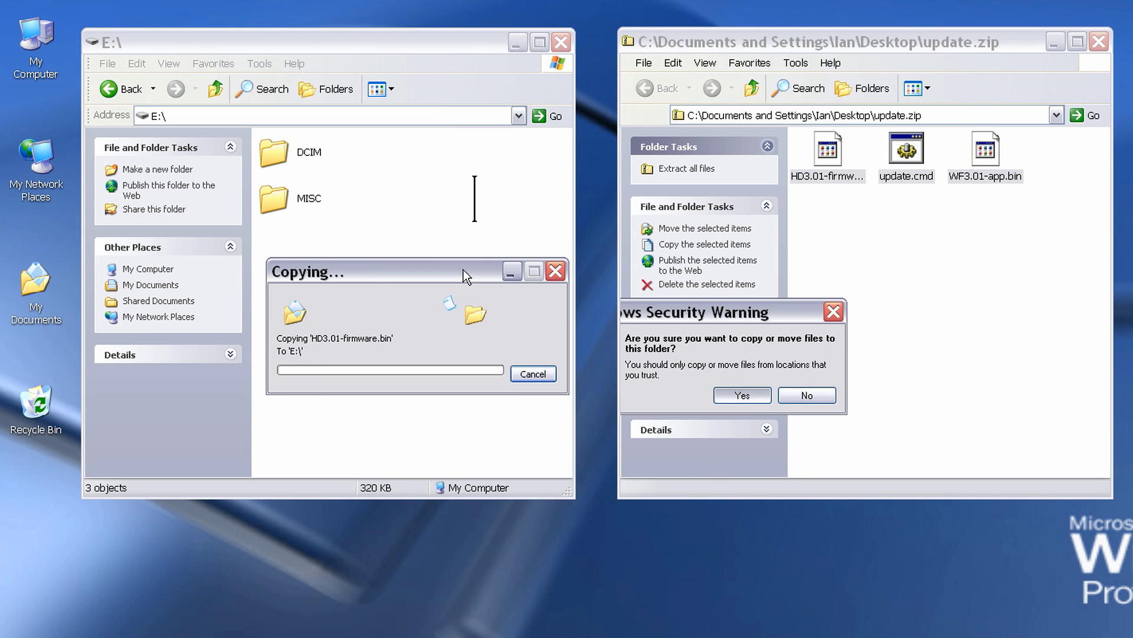